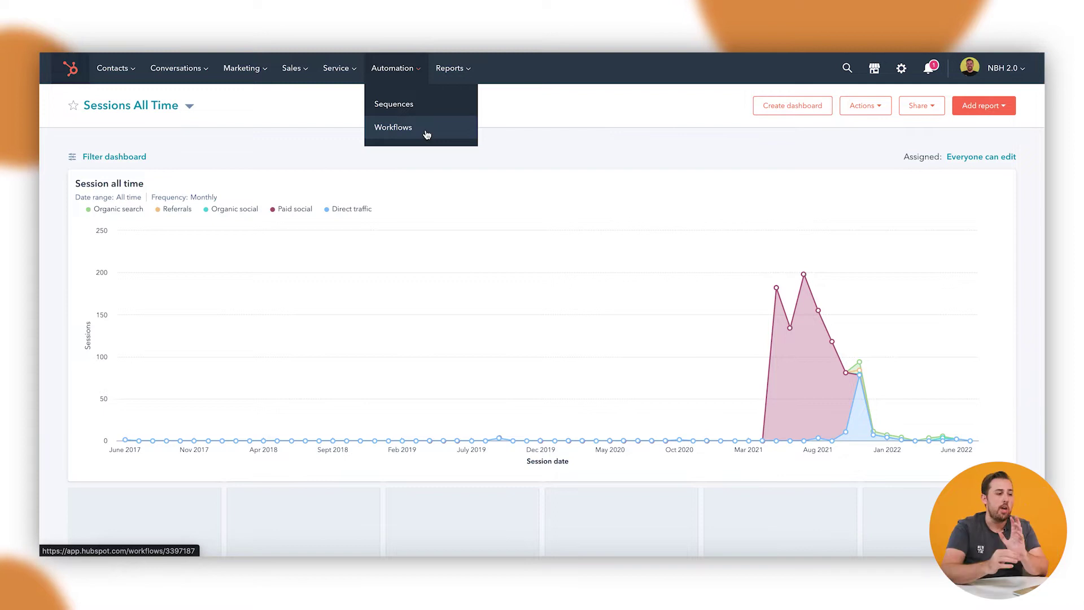
Step: Look at the existing sequences, and create a blank contact-based workflow from scratch
click(416, 110)
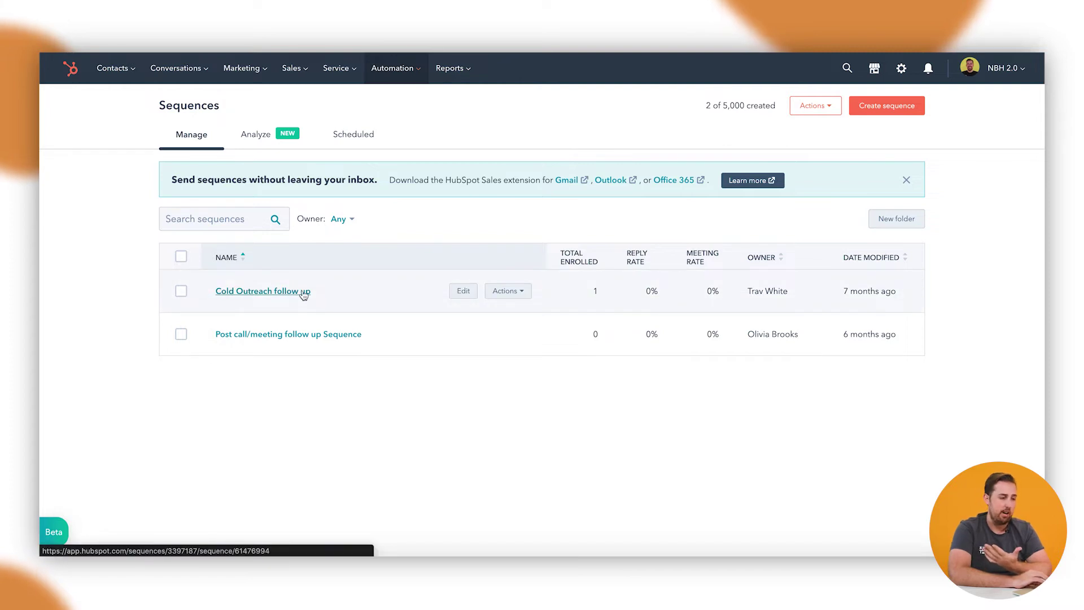
click(383, 75)
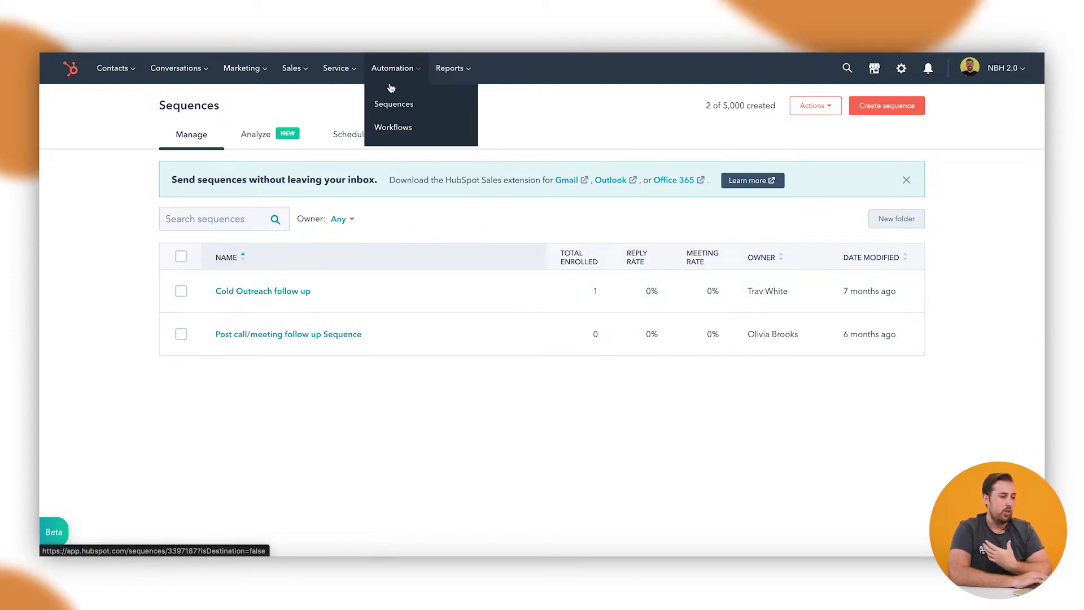
click(405, 132)
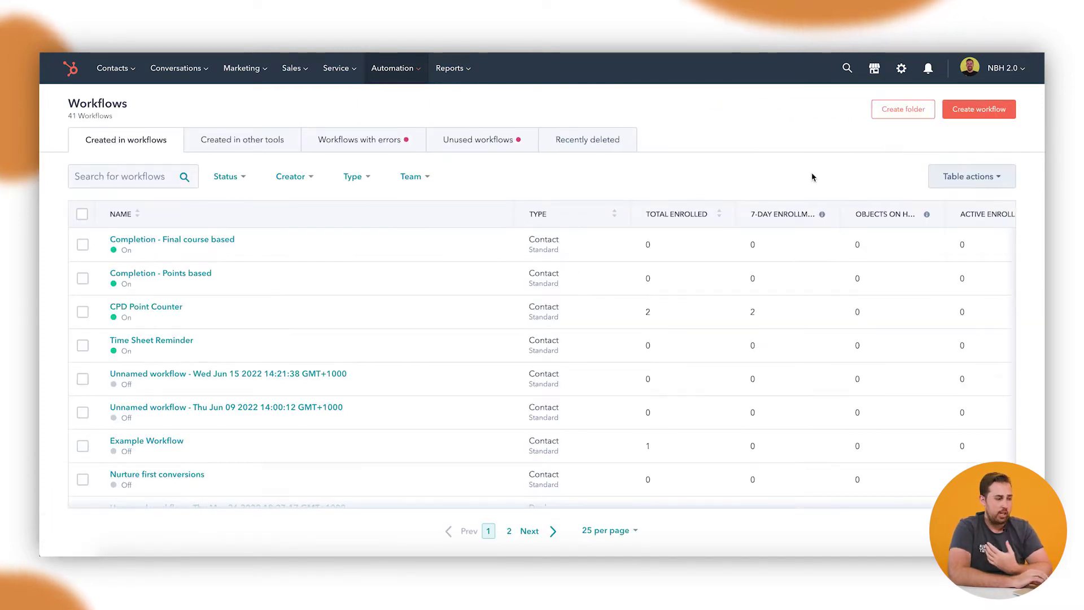
click(980, 110)
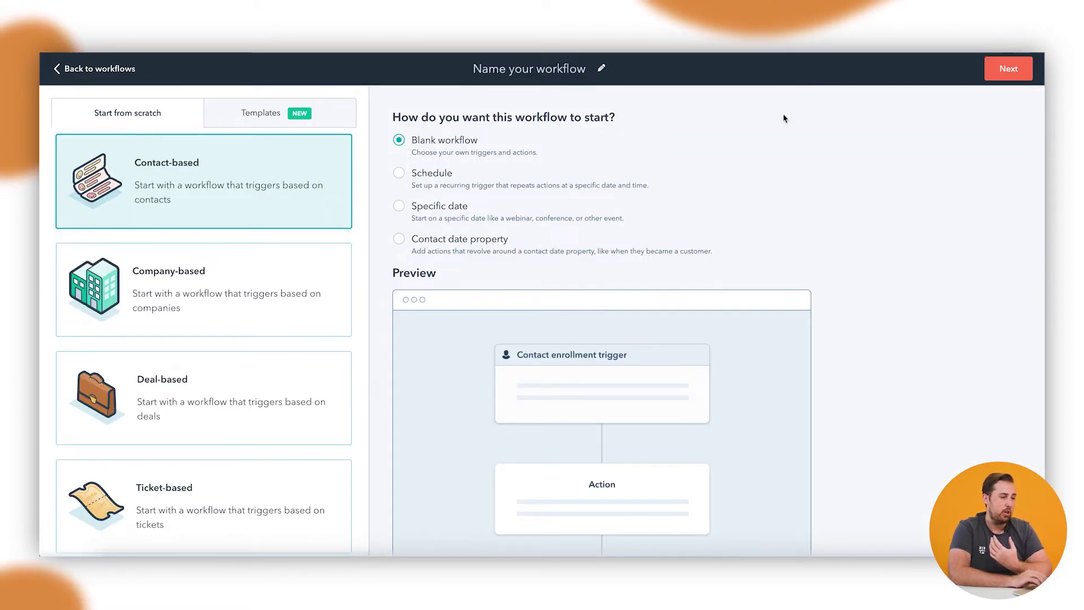
click(1009, 69)
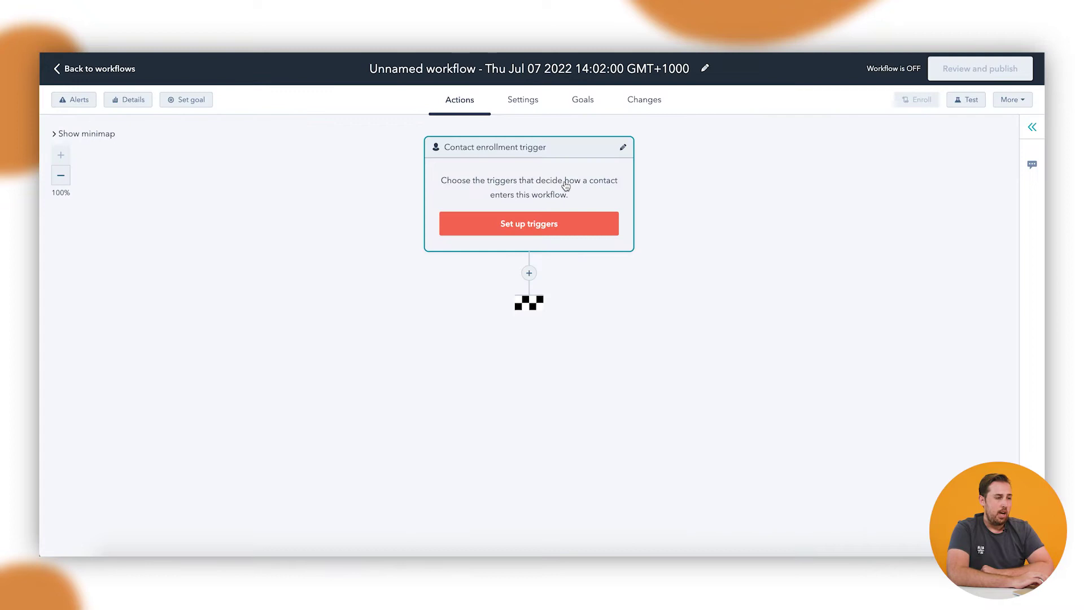
Step: Set the workflow's enrollment trigger to any form submission on any page and save it
click(515, 203)
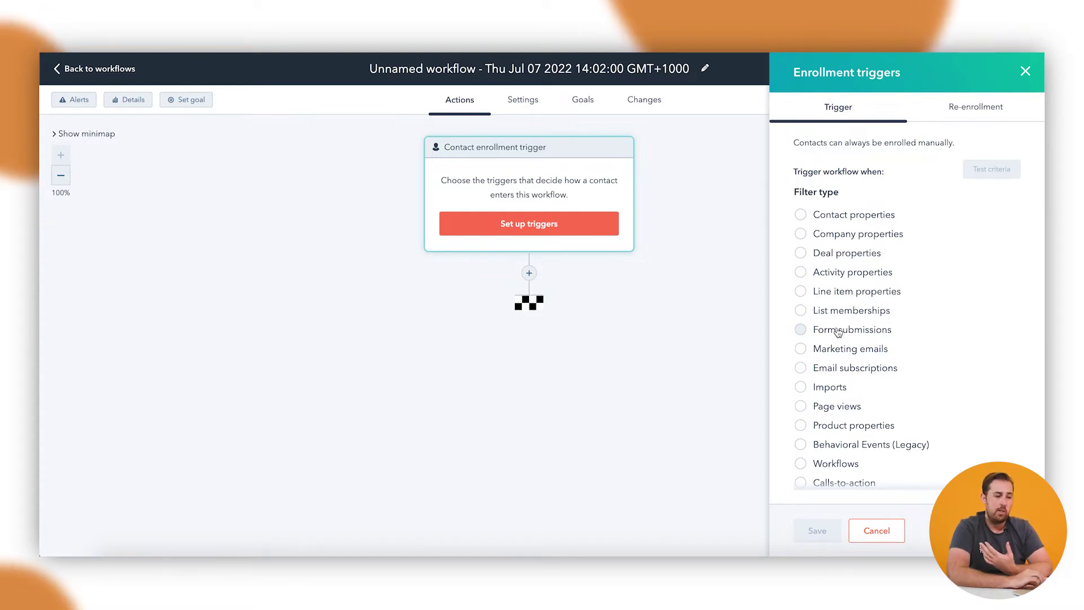
click(838, 333)
click(836, 261)
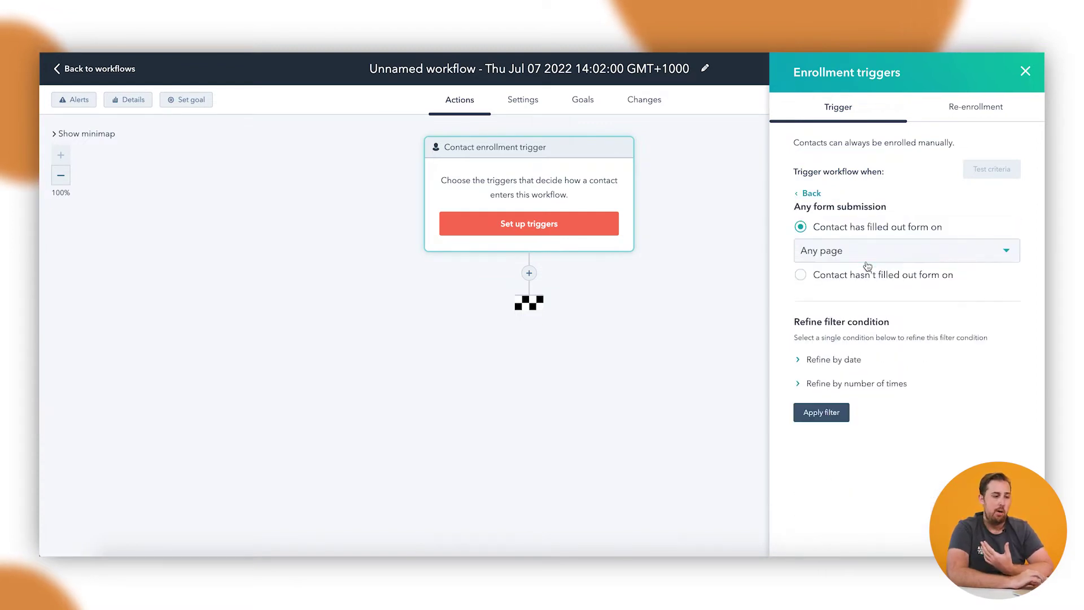
click(813, 413)
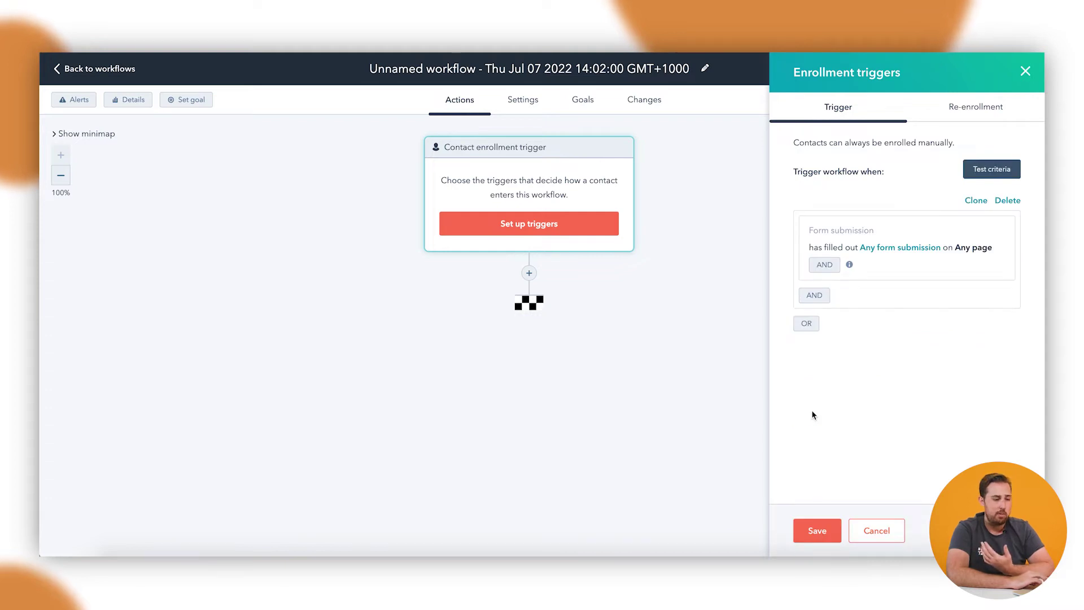
click(825, 531)
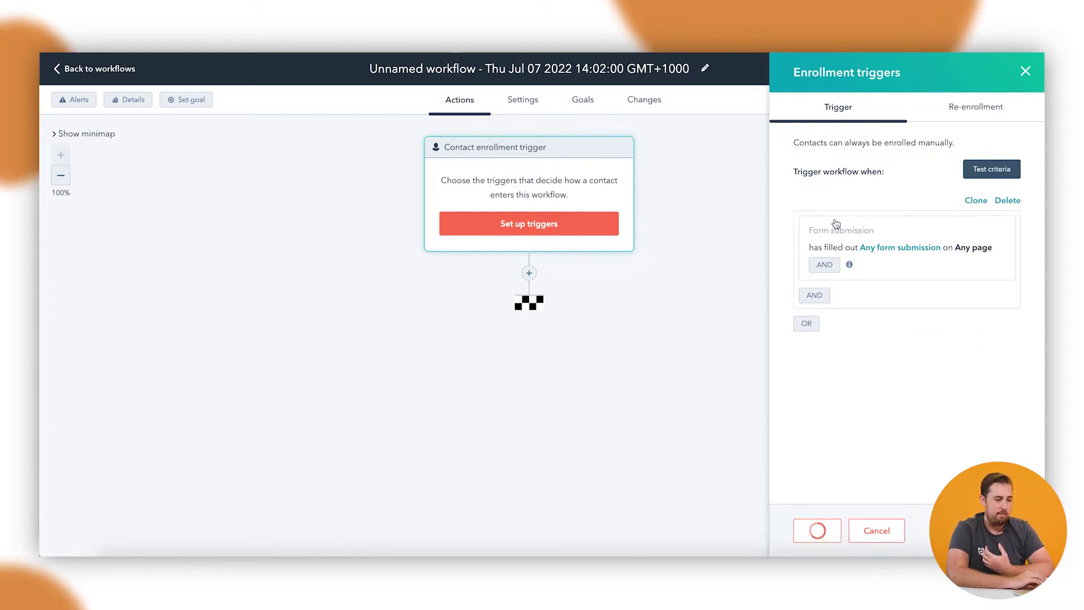
Step: Add an Enroll in a sequence action below the trigger and choose the Cold Outreach follow up sequence
click(529, 285)
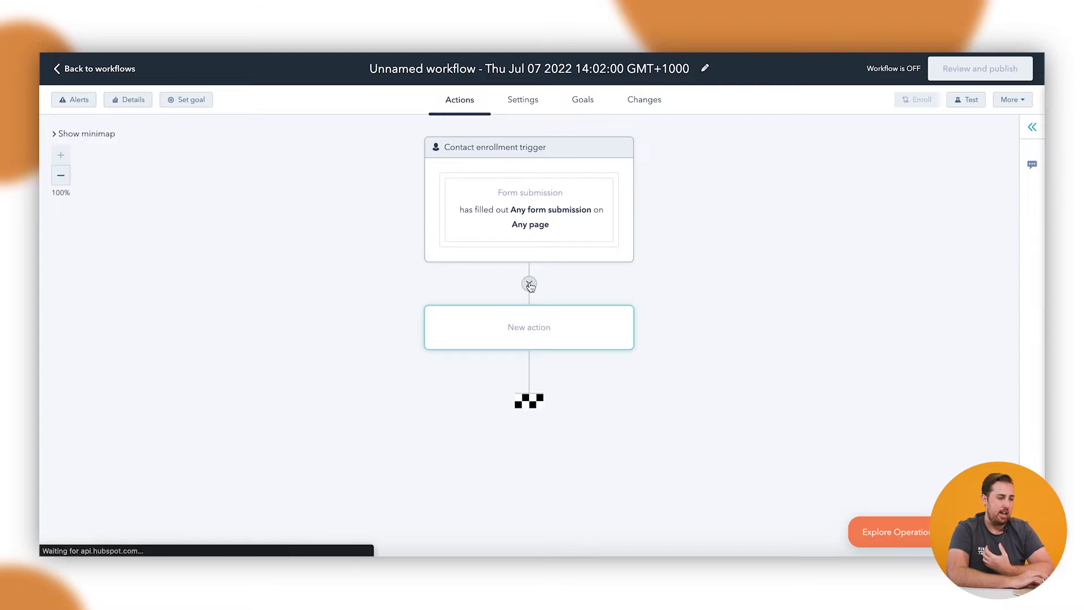
scroll(913, 248, down, 4)
scroll(847, 245, down, 6)
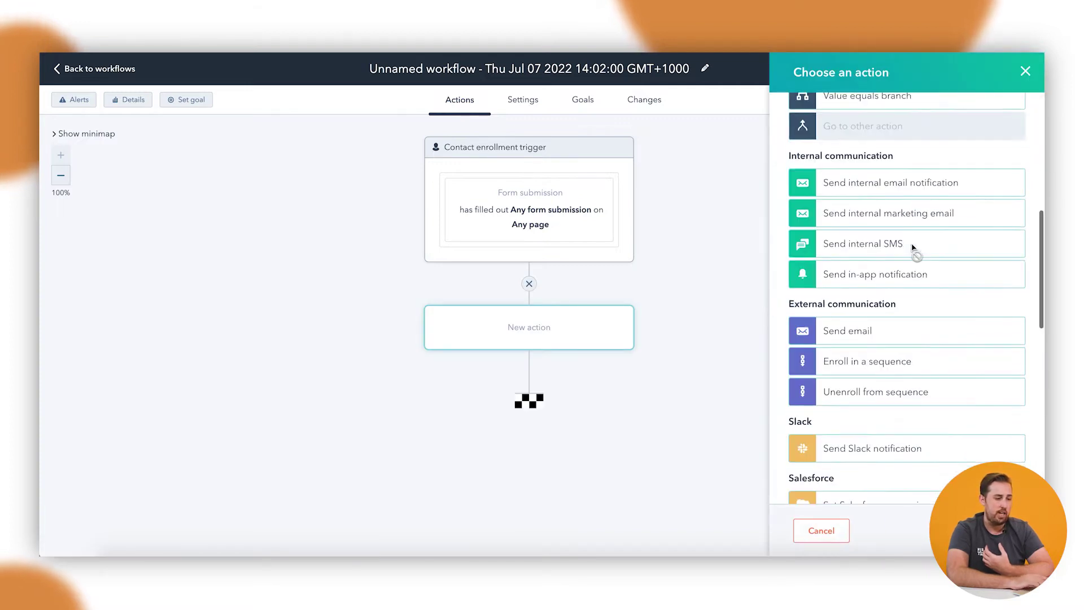
click(853, 224)
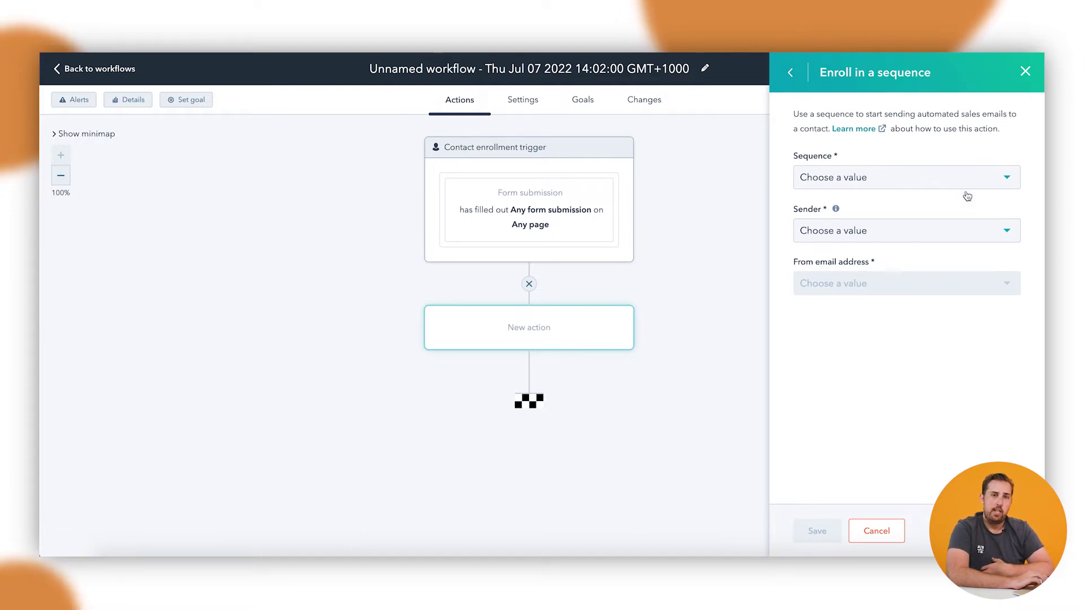
click(899, 181)
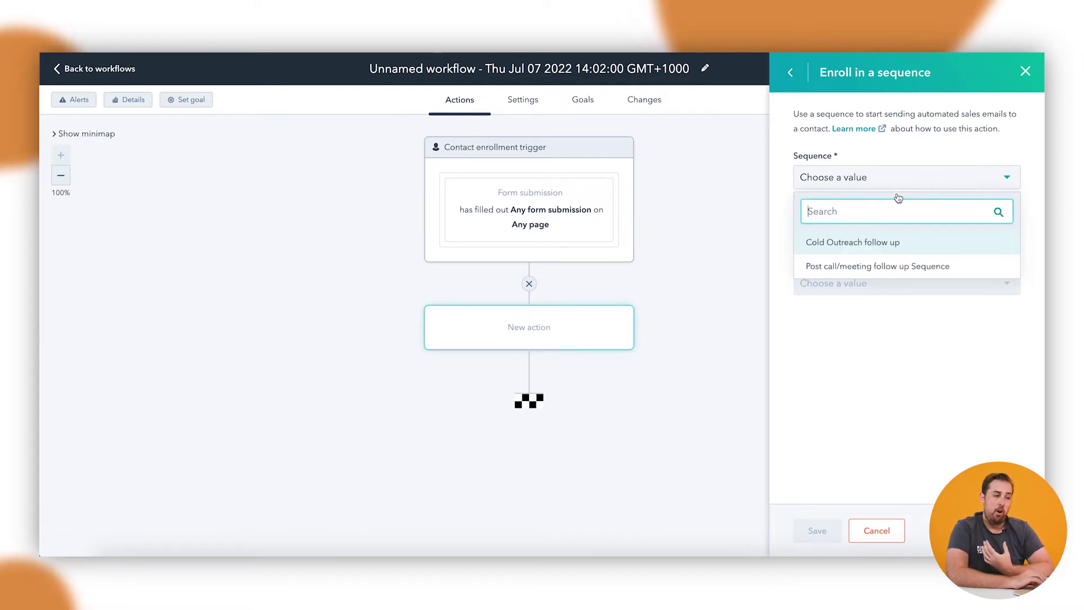
click(858, 244)
Step: Try to select a sender for the sequence enrollment and choose that sender's from email address
click(840, 231)
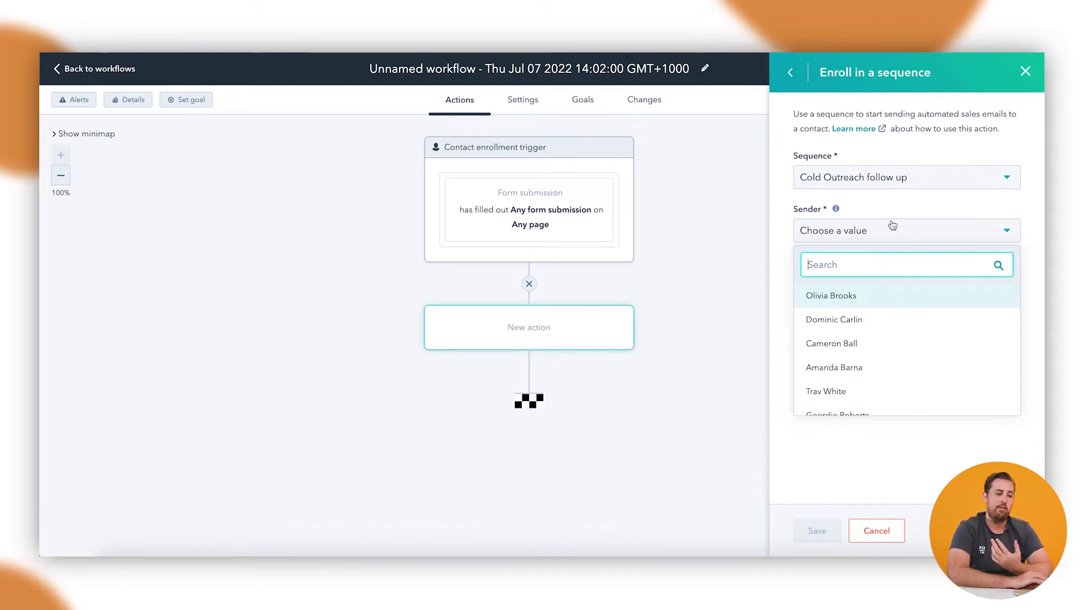
scroll(875, 346, down, 1)
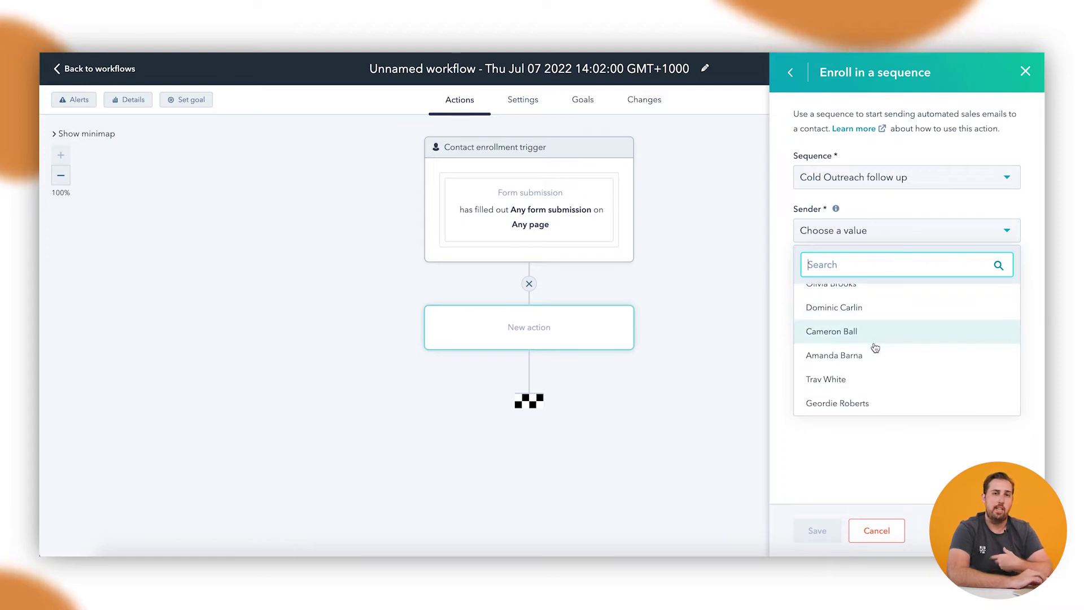
click(858, 308)
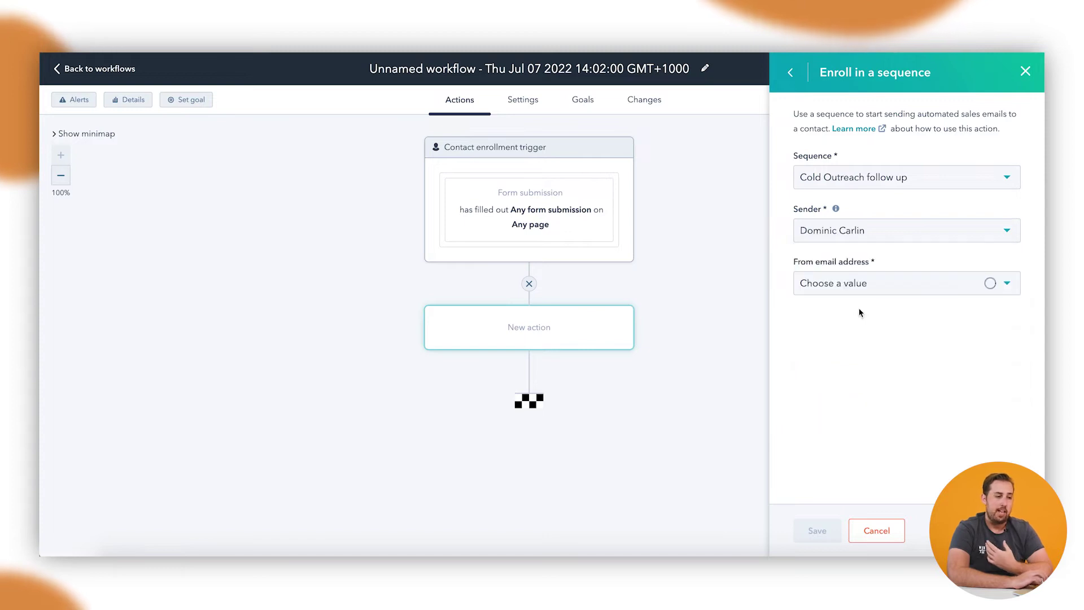
click(847, 285)
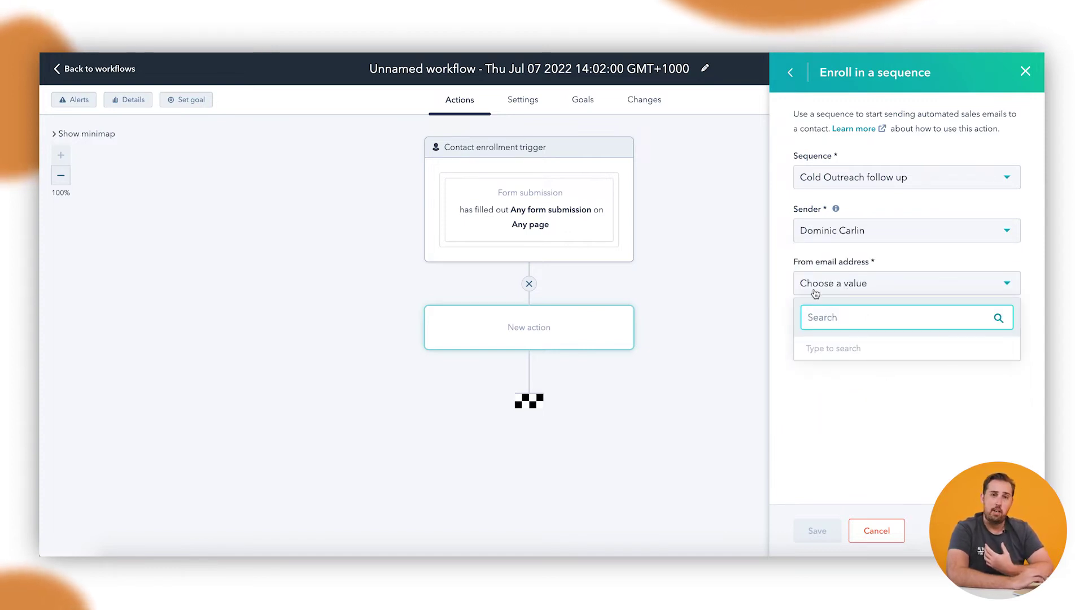
Step: Switch the enrollment to a different sender, select that sender's from email address, and save the action
click(847, 234)
click(830, 388)
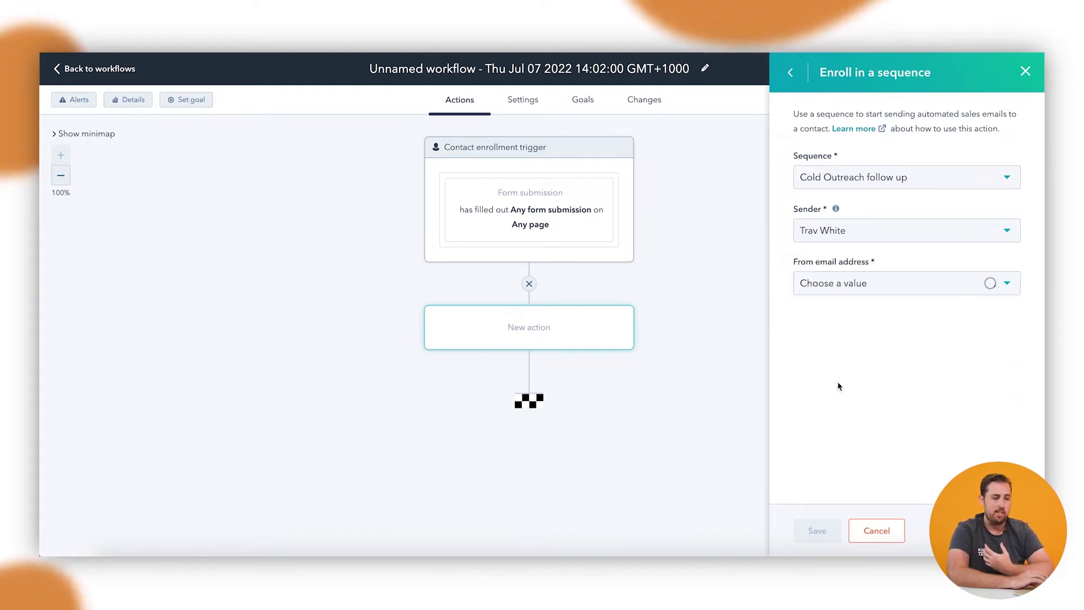
click(828, 284)
click(832, 348)
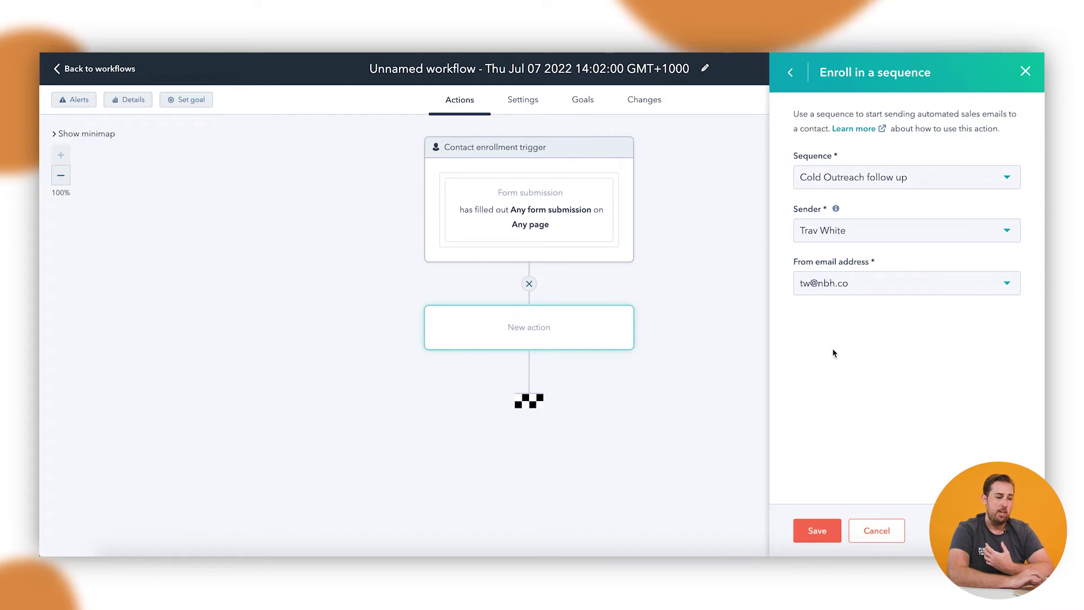
click(805, 532)
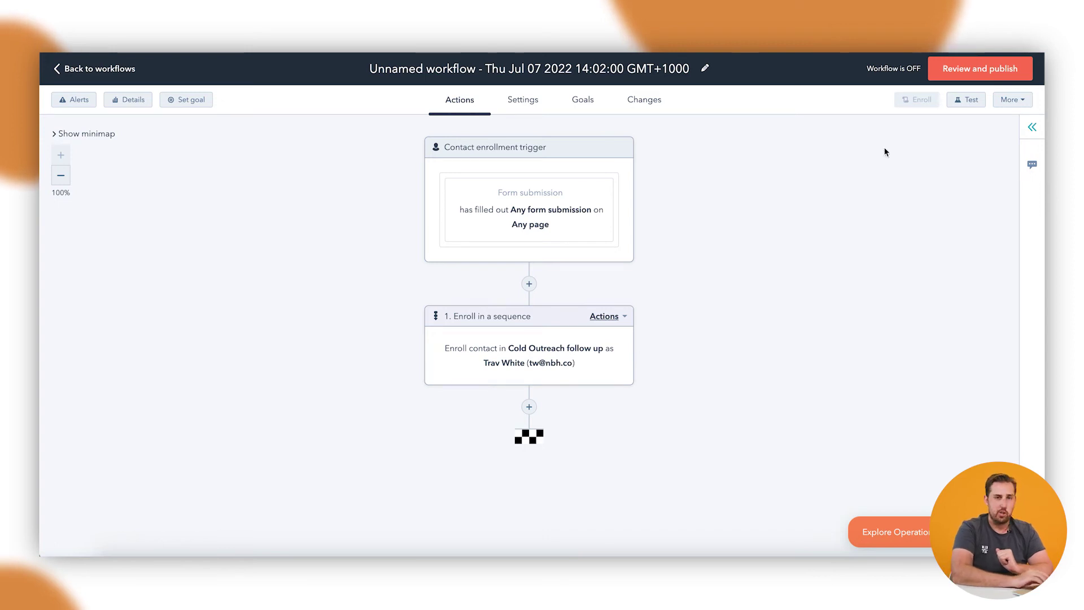
Step: Delete the Enroll in a sequence action from the workflow
click(604, 317)
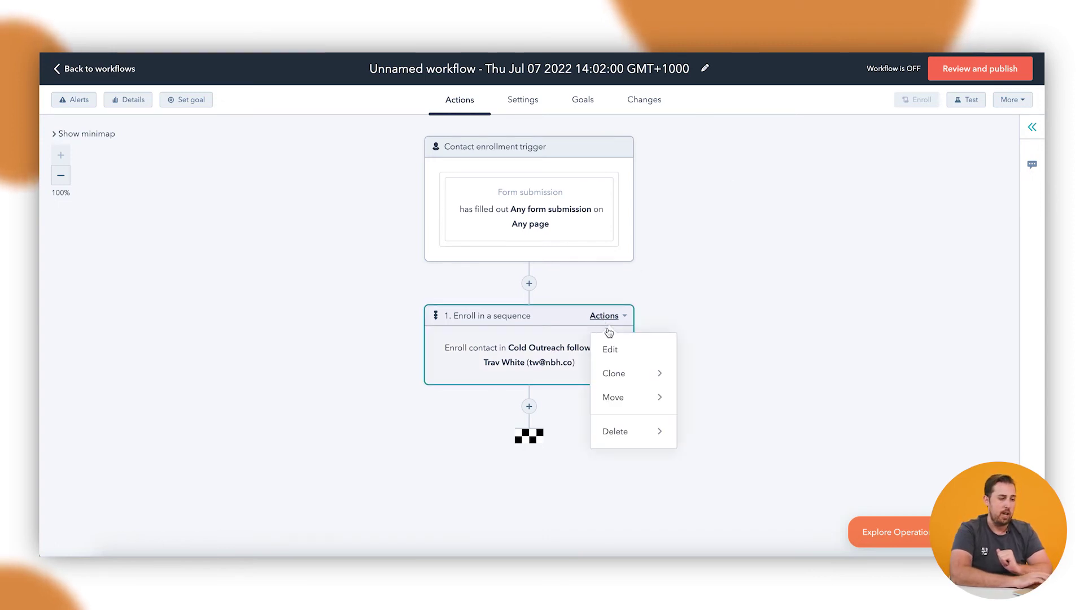
mouse_move(654, 434)
click(705, 434)
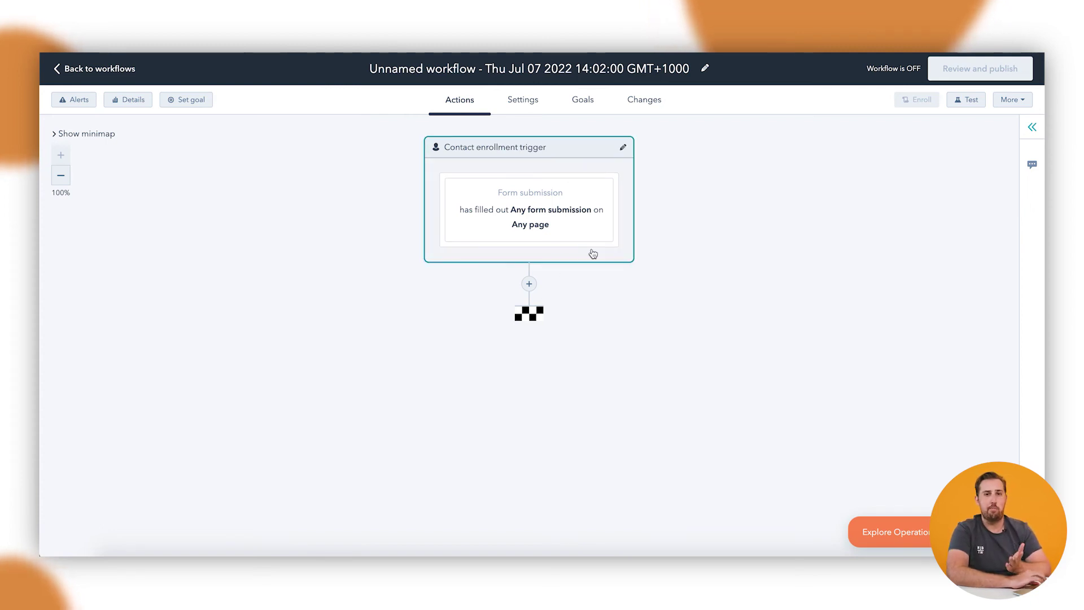
Step: Add an Unenroll from sequence action below the enrollment trigger and save it
click(529, 284)
scroll(853, 282, down, 6)
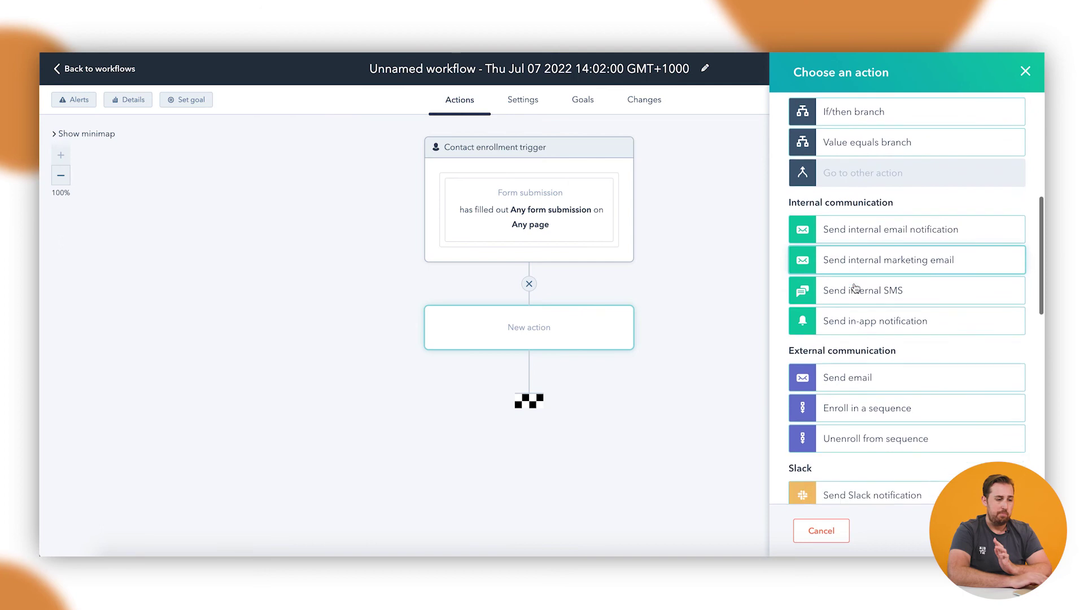
scroll(854, 288, down, 1)
click(884, 371)
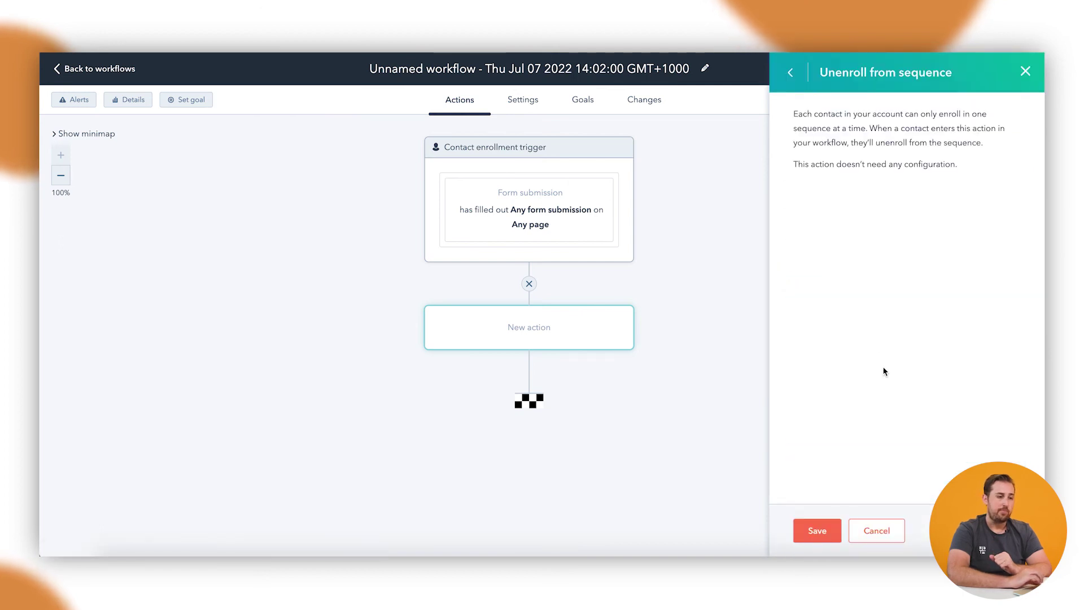
click(817, 530)
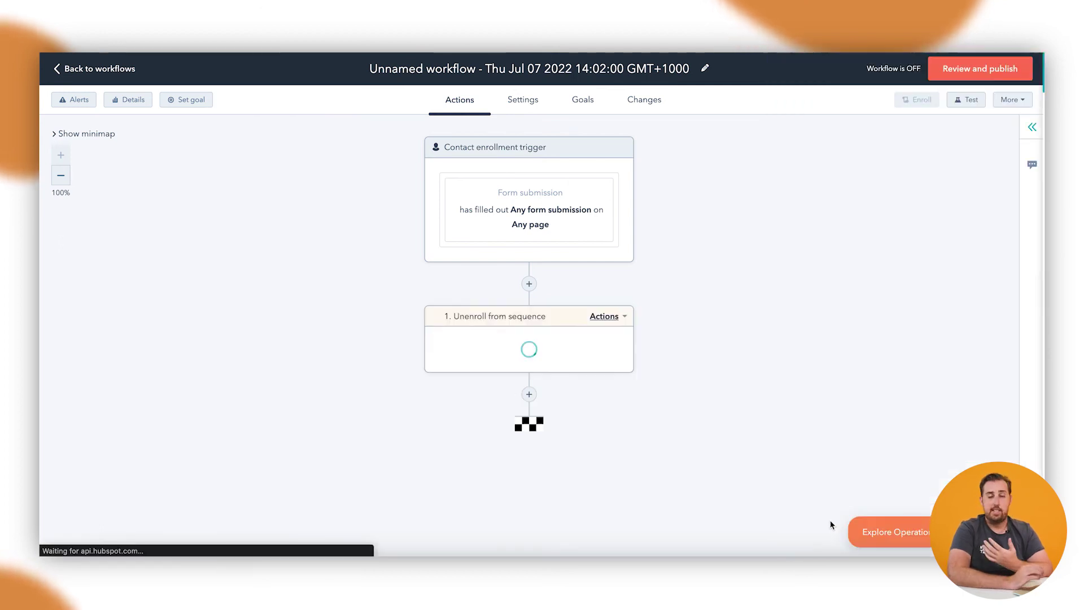